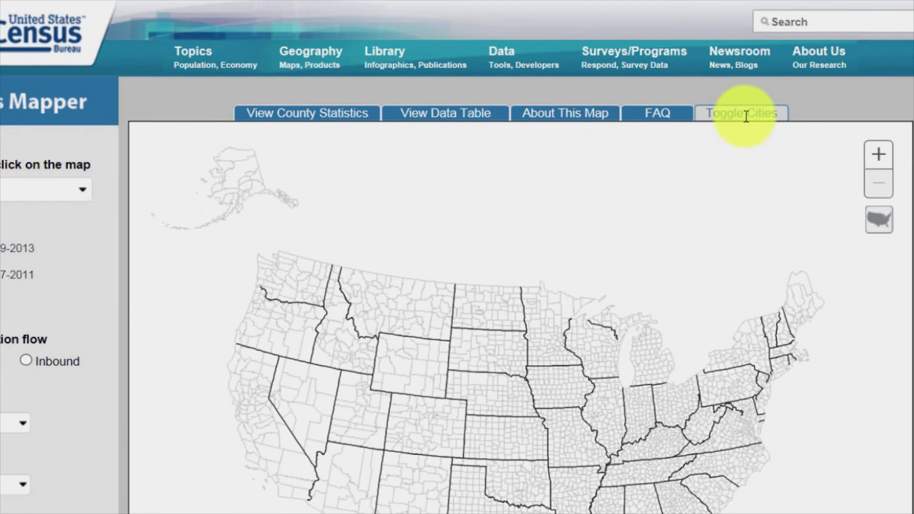
Step: Toggle city labels on and off, then map migration flows for Maricopa County, Arizona
left_click(820, 162)
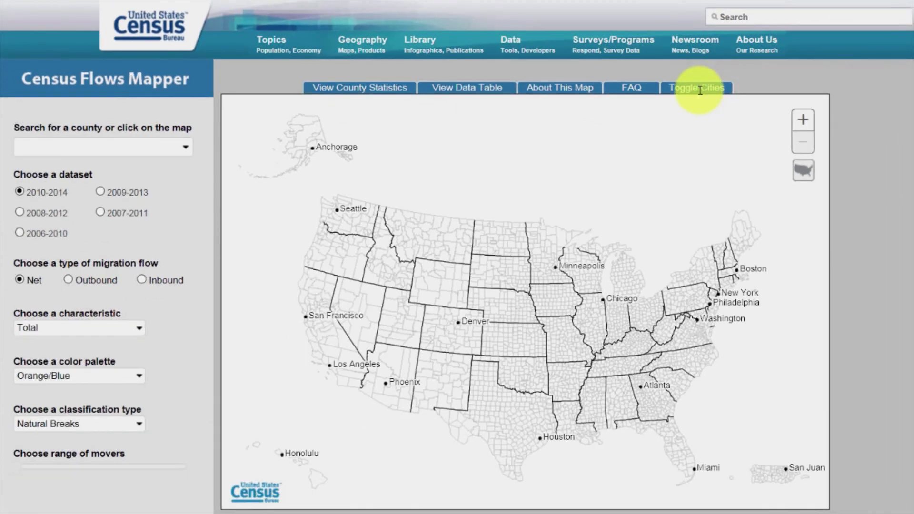
left_click(699, 90)
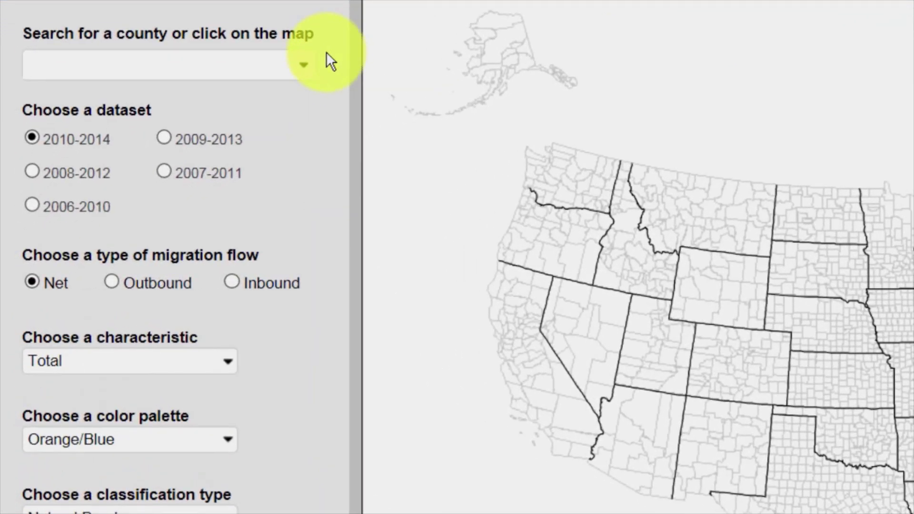
left_click(308, 69)
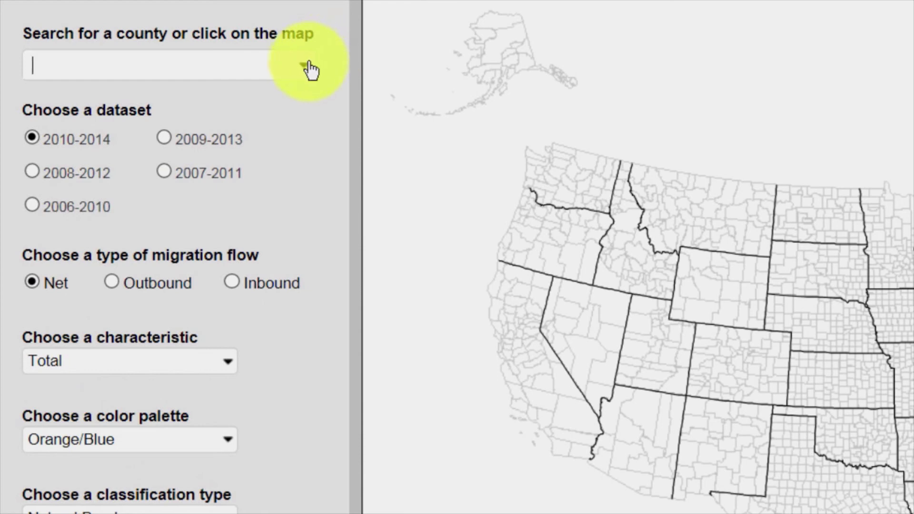
left_click(310, 69)
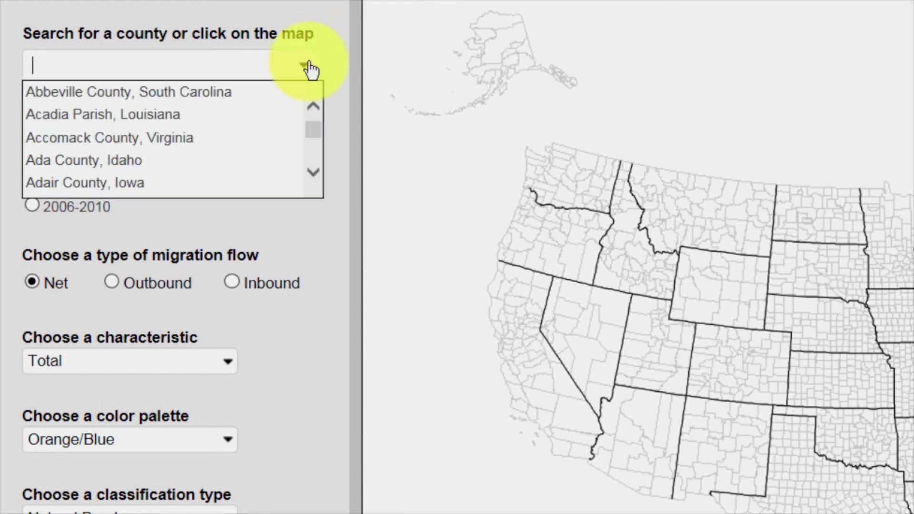
type("mari")
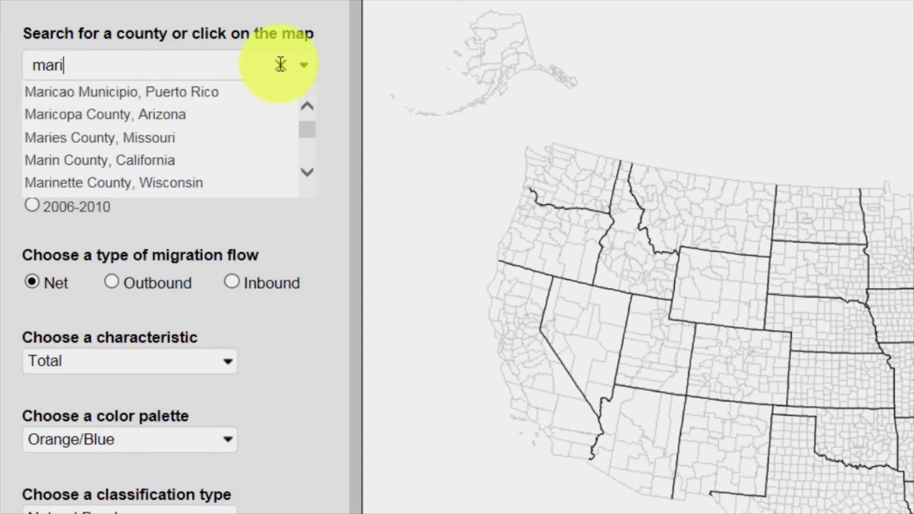
type("copa")
key("Return")
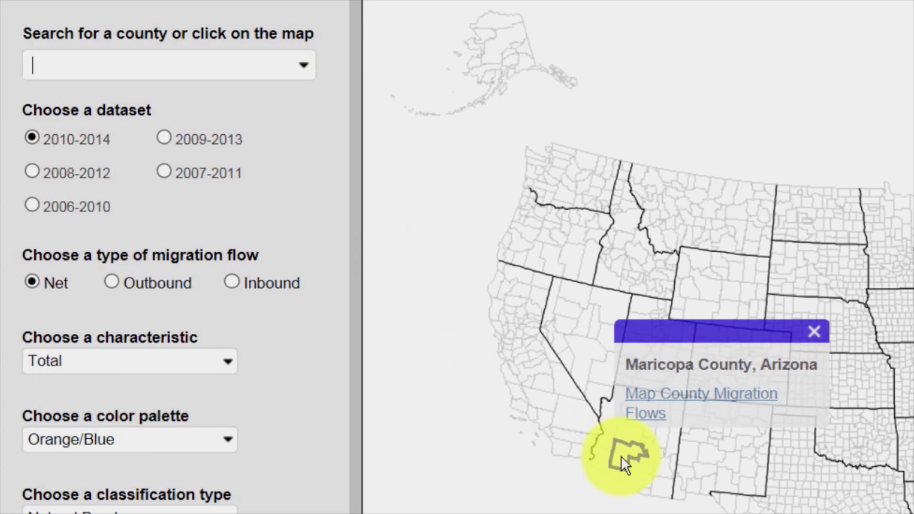
left_click(662, 396)
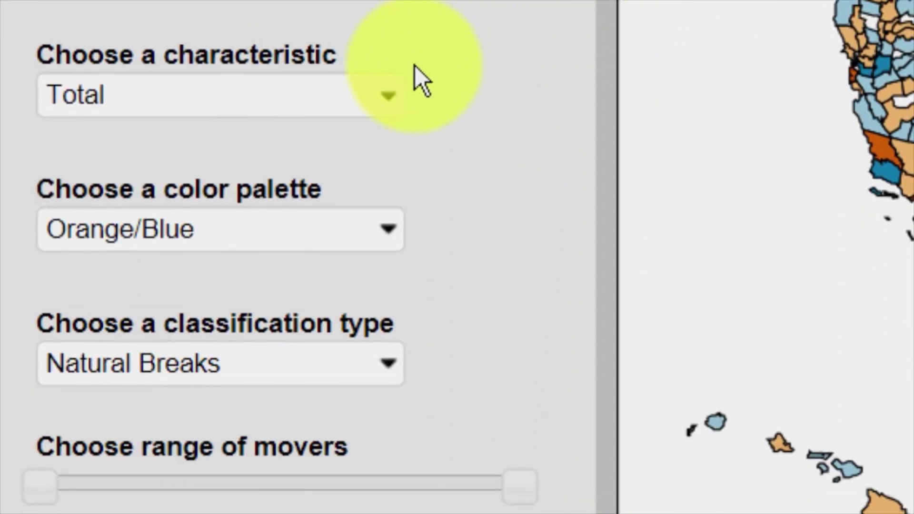
Step: Keep the characteristic at Total and recolour the map with the Pink/Green palette
left_click(385, 101)
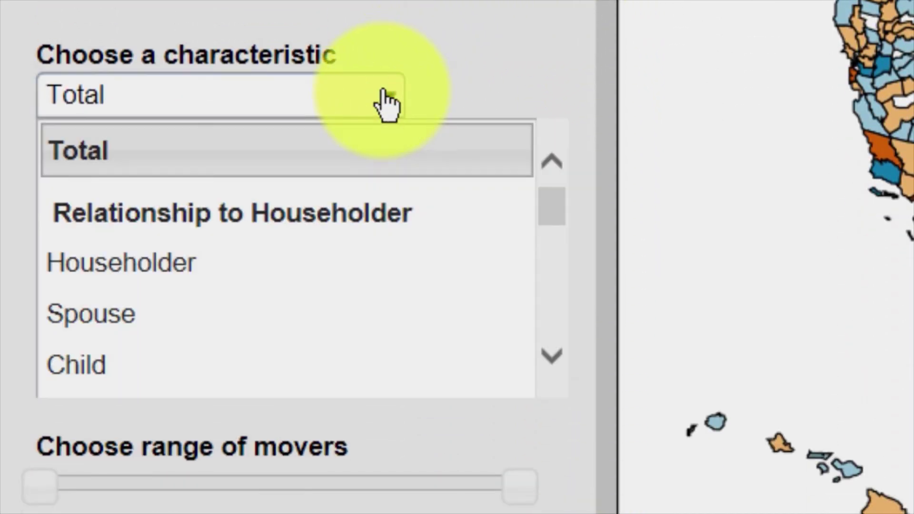
left_click(551, 273)
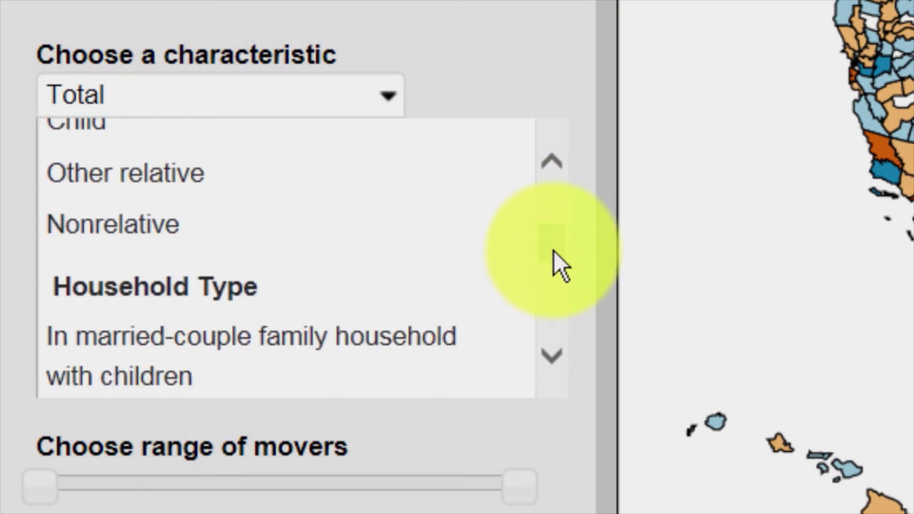
scroll(554, 267, "down", 2)
scroll(554, 267, "down", 1)
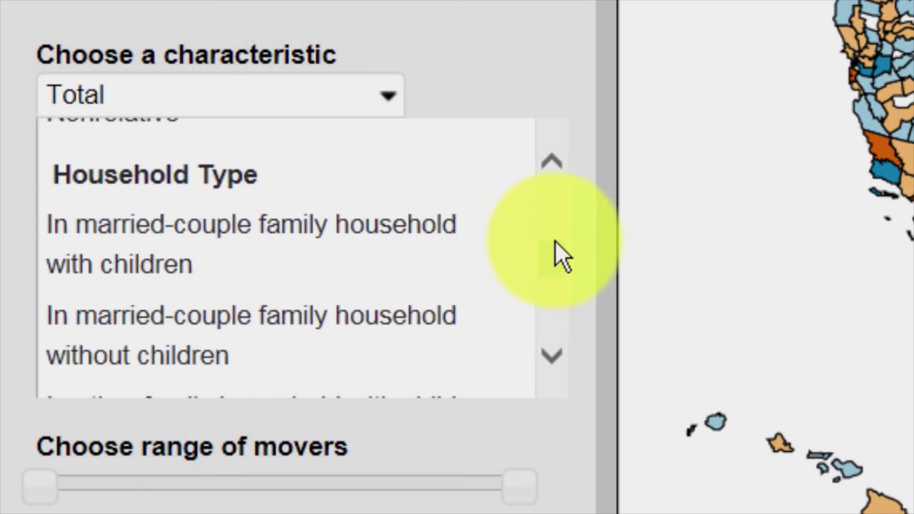
left_click(455, 90)
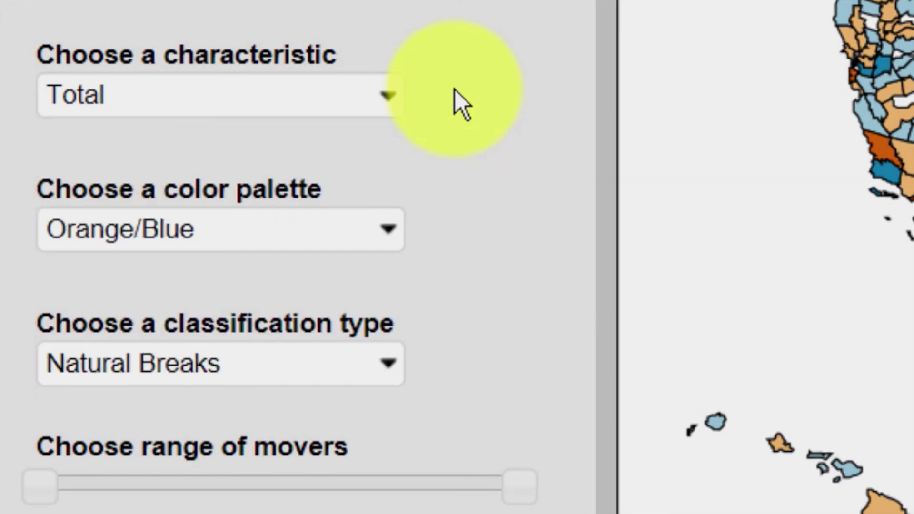
left_click(392, 222)
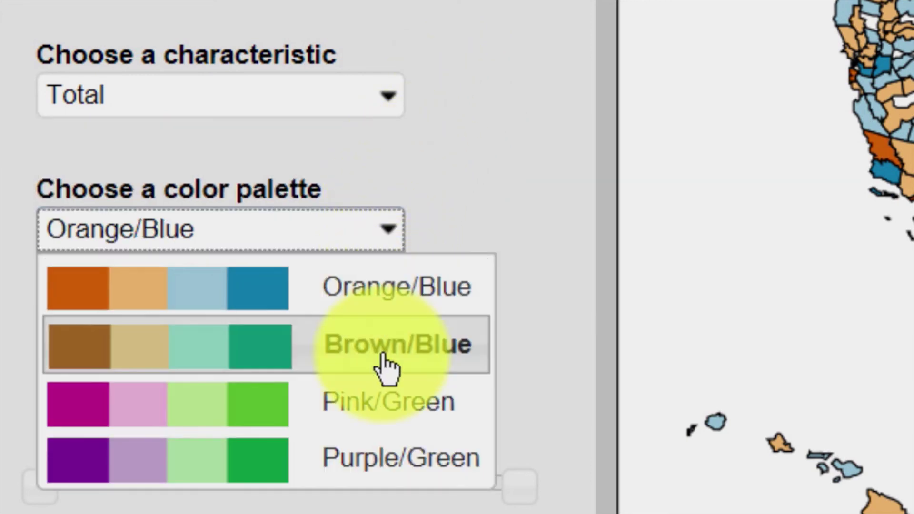
left_click(385, 419)
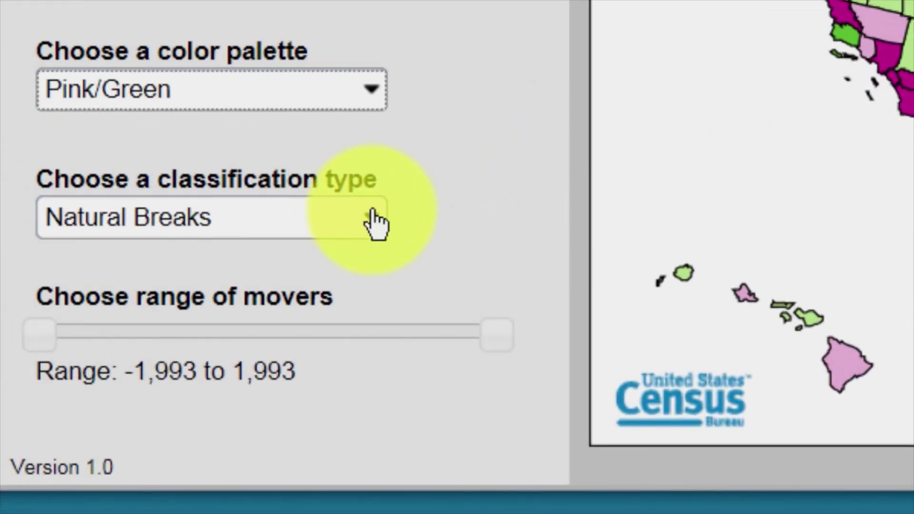
Step: Classify by Quantile, raise the movers range lower limit to -12, and view About This Map
left_click(374, 225)
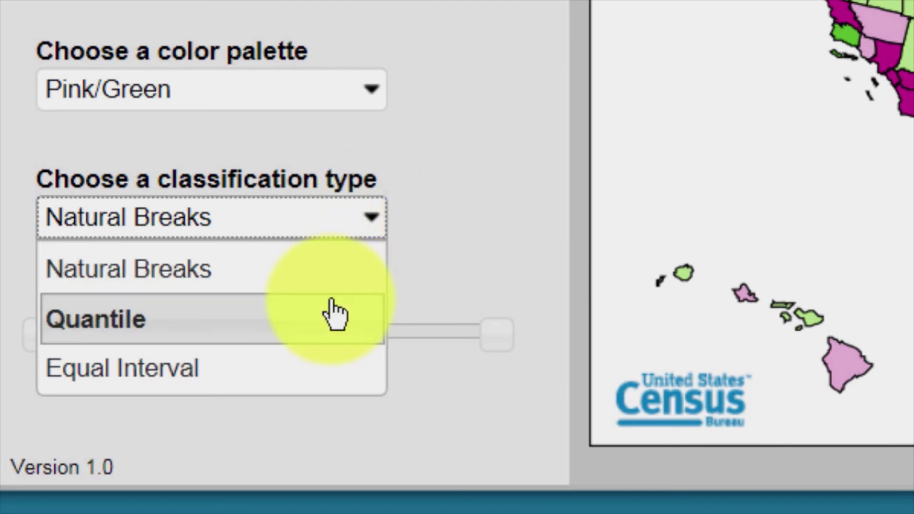
left_click(333, 314)
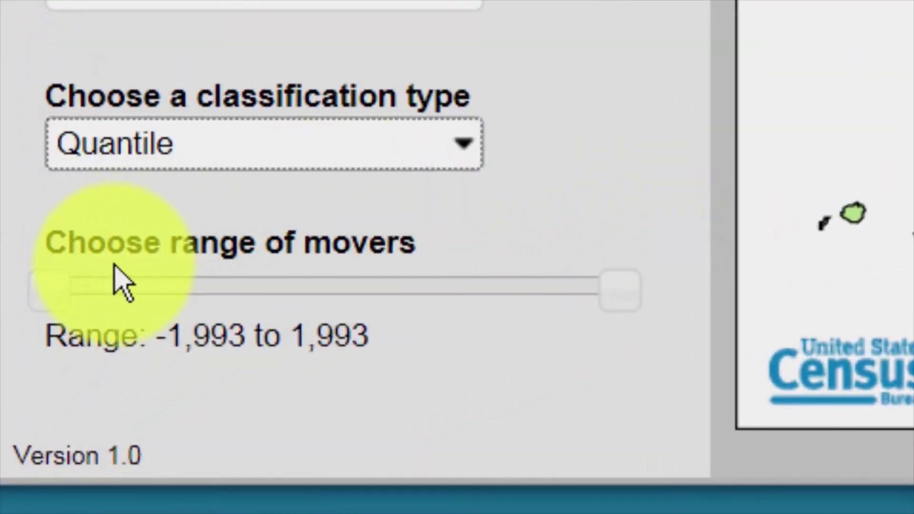
left_click_drag(59, 301, 290, 300)
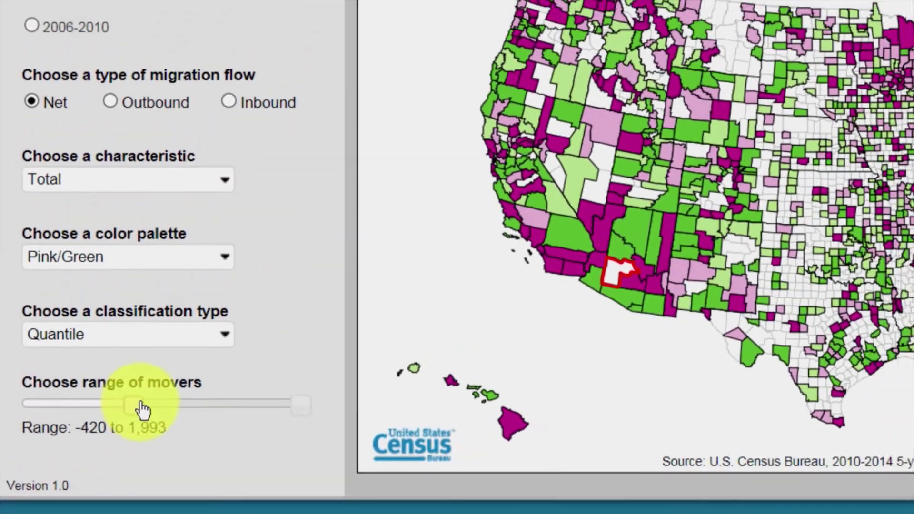
left_click_drag(141, 408, 162, 406)
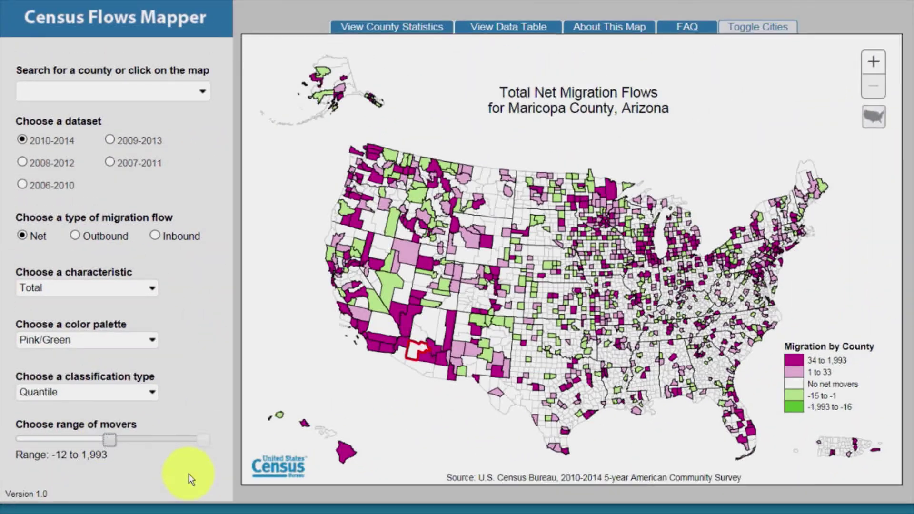
left_click(643, 27)
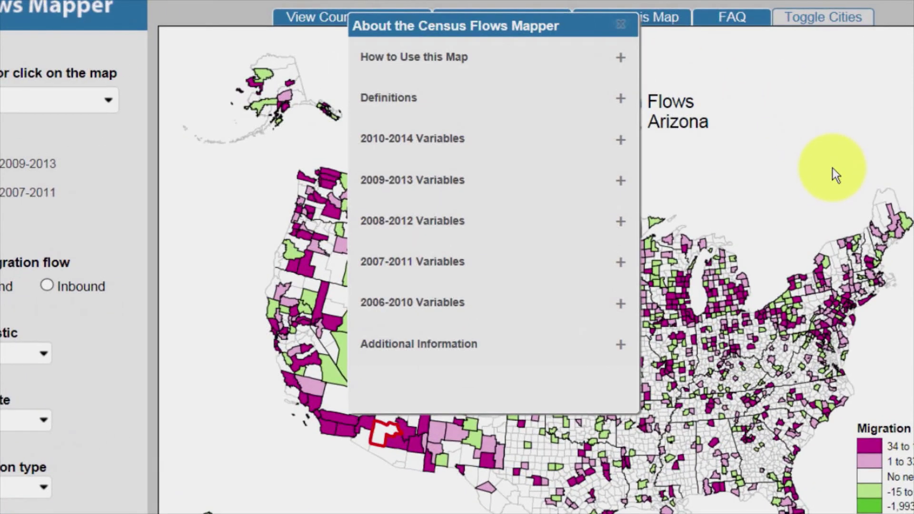
Step: Close the About window, then scroll the FAQ to Additional Links and close it
left_click(832, 167)
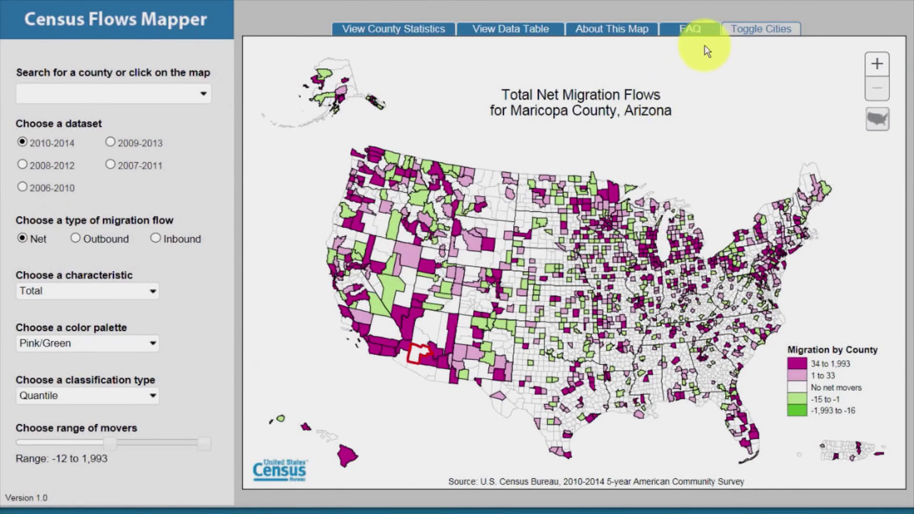
left_click(735, 17)
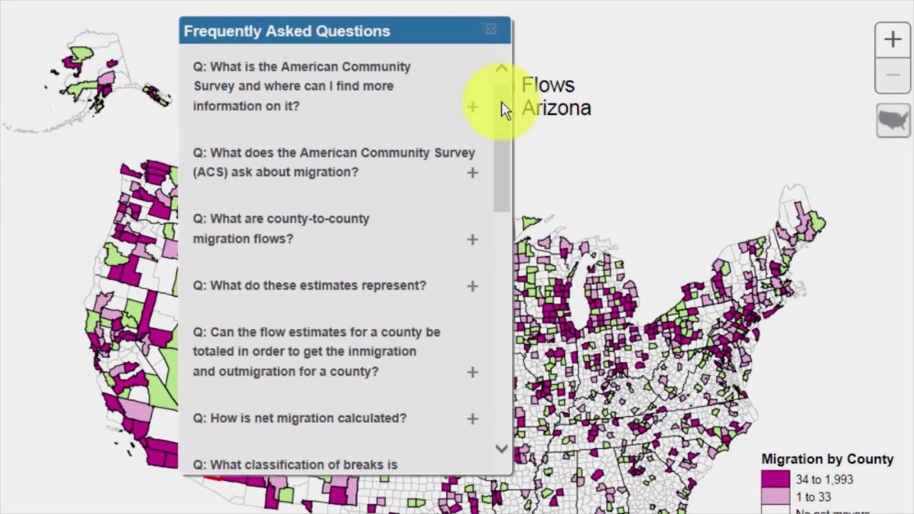
left_click_drag(503, 101, 503, 338)
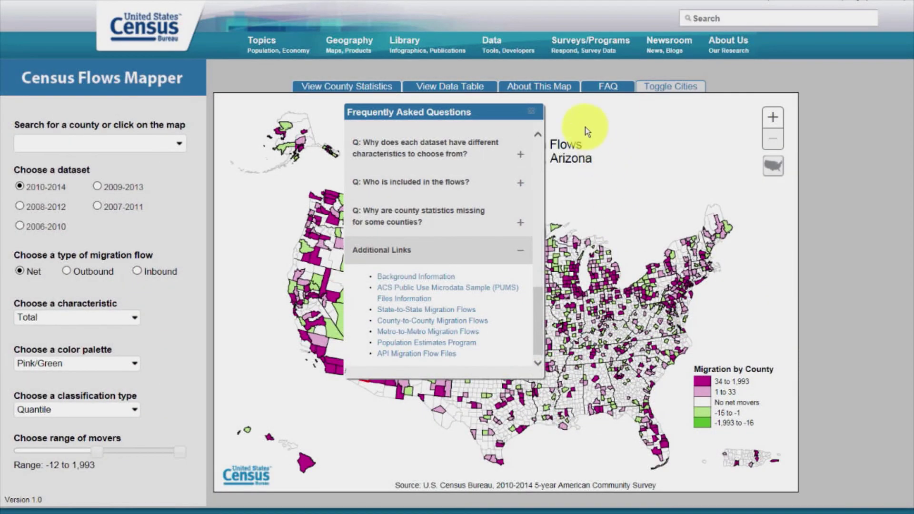
left_click(531, 111)
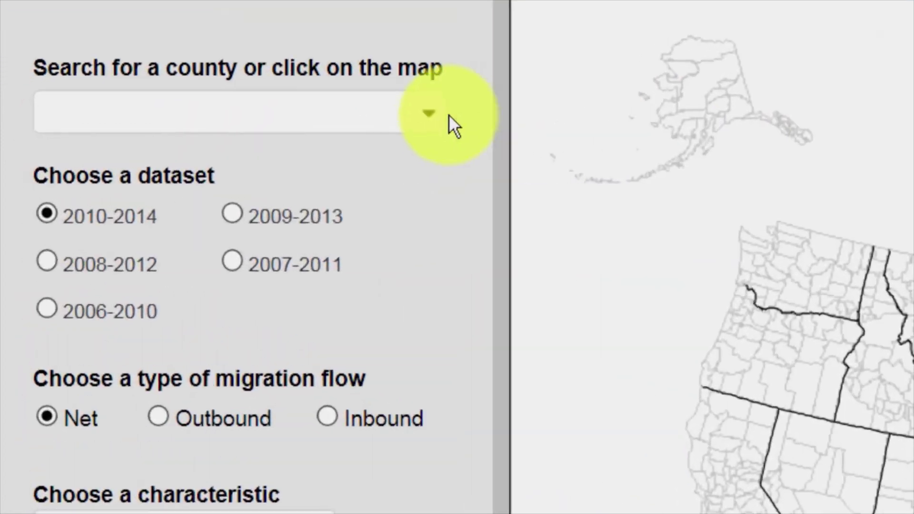
Step: Search 'mari', select Maricopa County, Arizona, and view its County Statistics
left_click(390, 112)
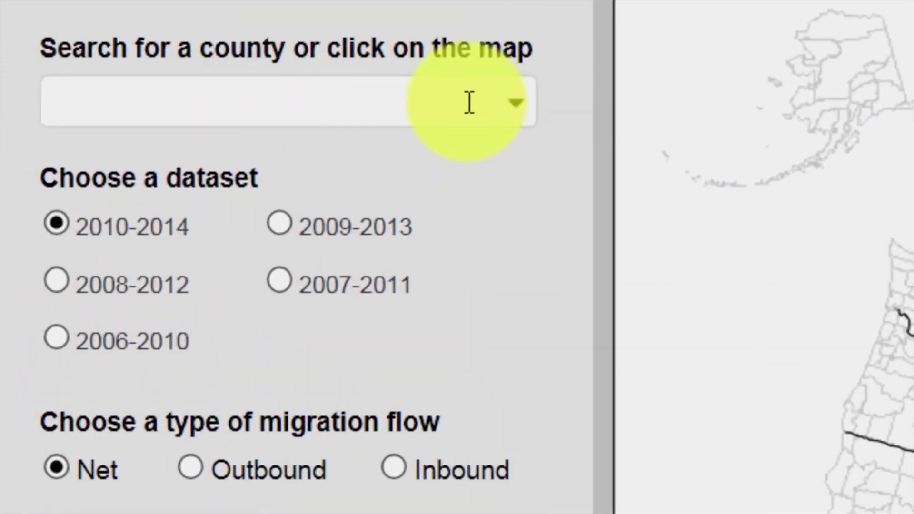
left_click(469, 103)
type("mari")
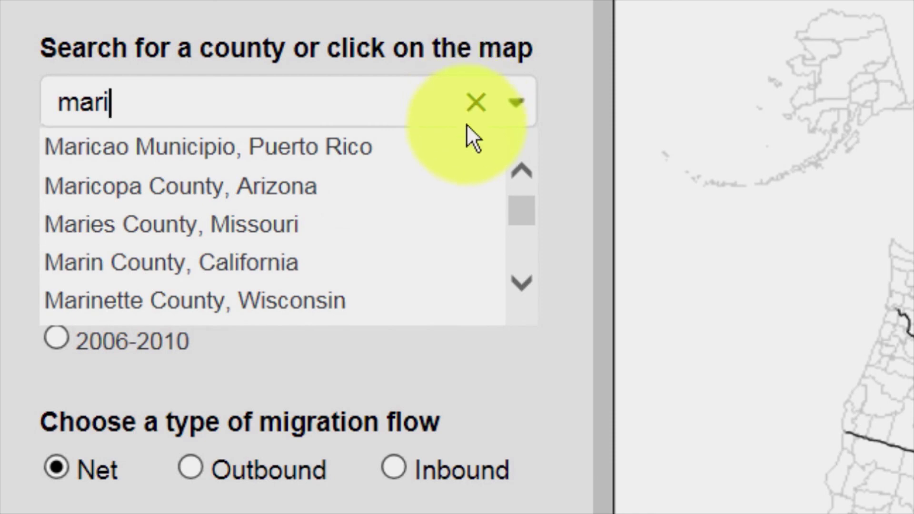
left_click(452, 187)
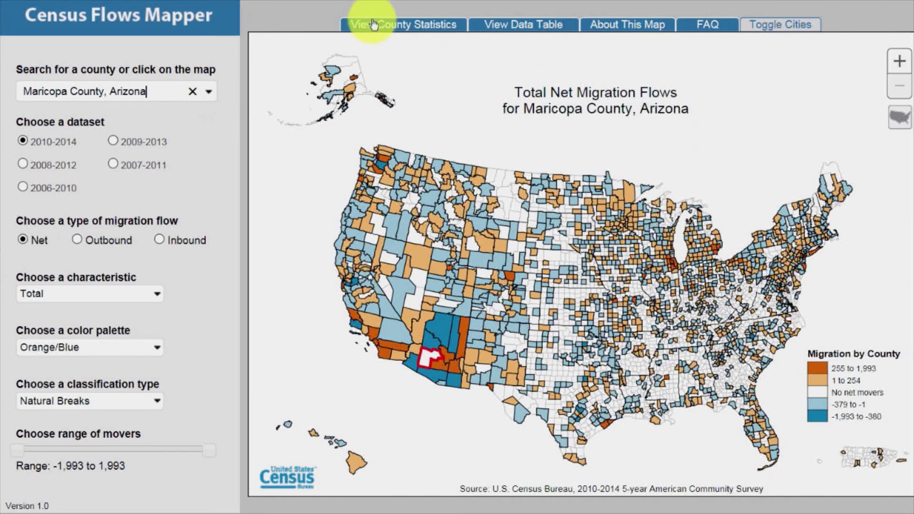
left_click(373, 24)
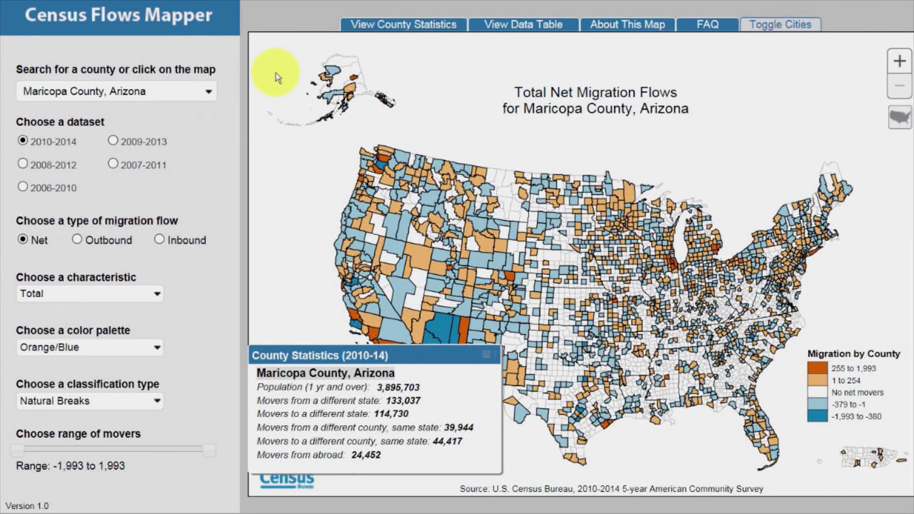
Step: Close the statistics panel, zoom in twice on Arizona, and check Coconino County's popup
left_click_drag(325, 356, 128, 258)
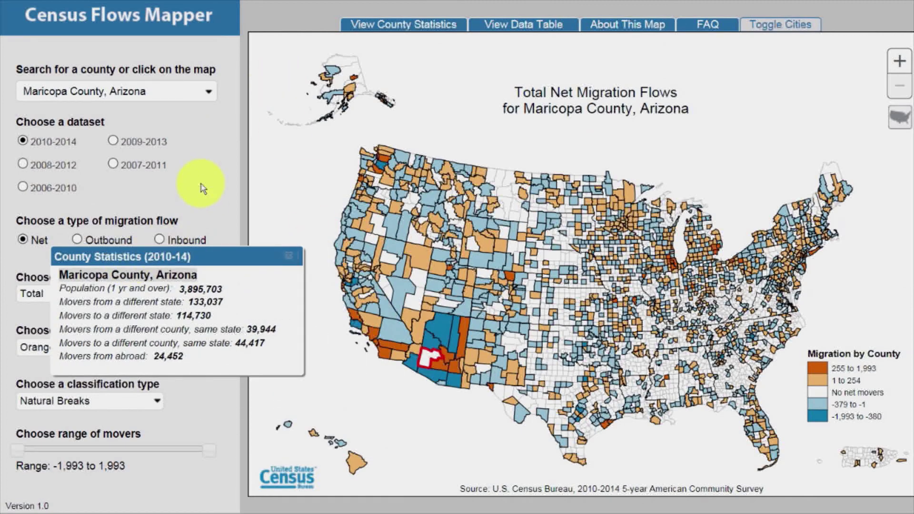
left_click(288, 257)
left_click_drag(604, 268, 779, 150)
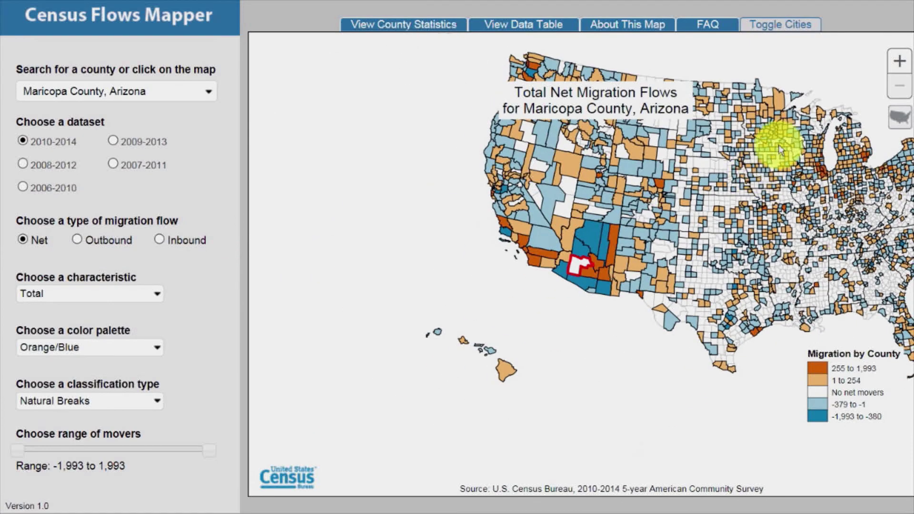
left_click(898, 62)
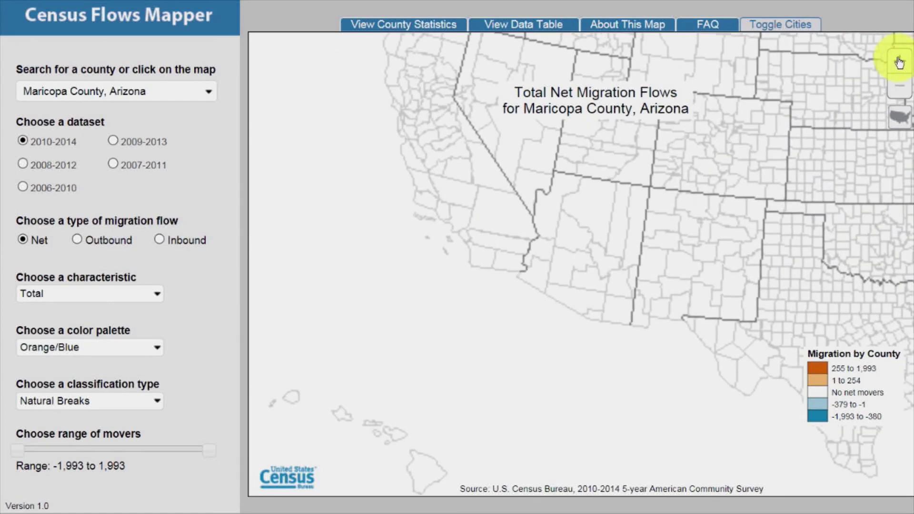
left_click(899, 62)
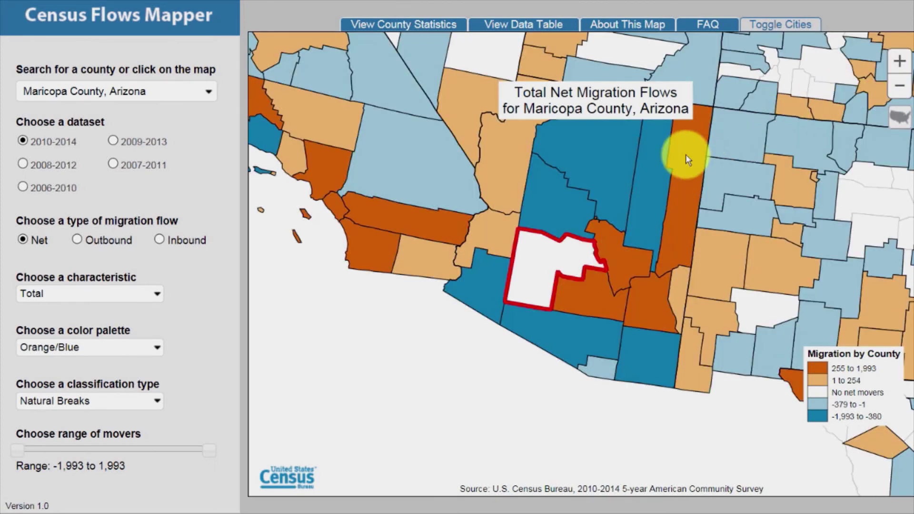
left_click(596, 161)
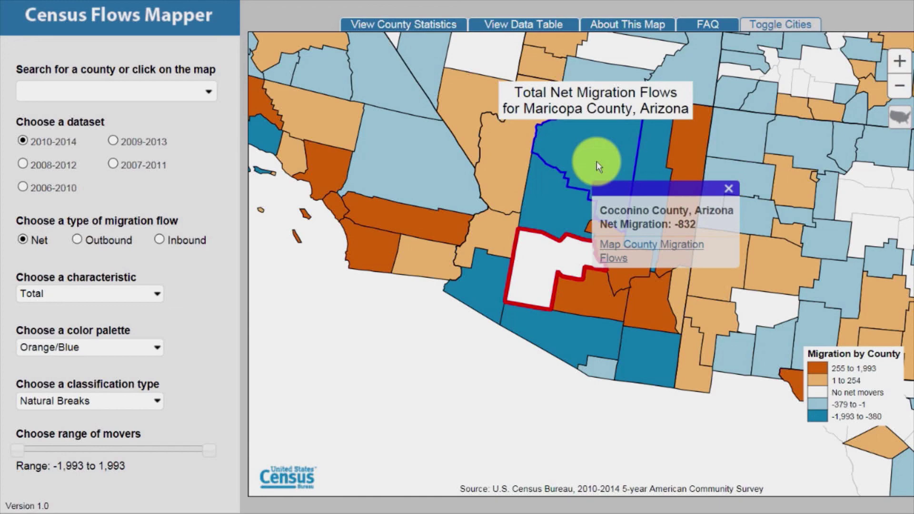
left_click(728, 188)
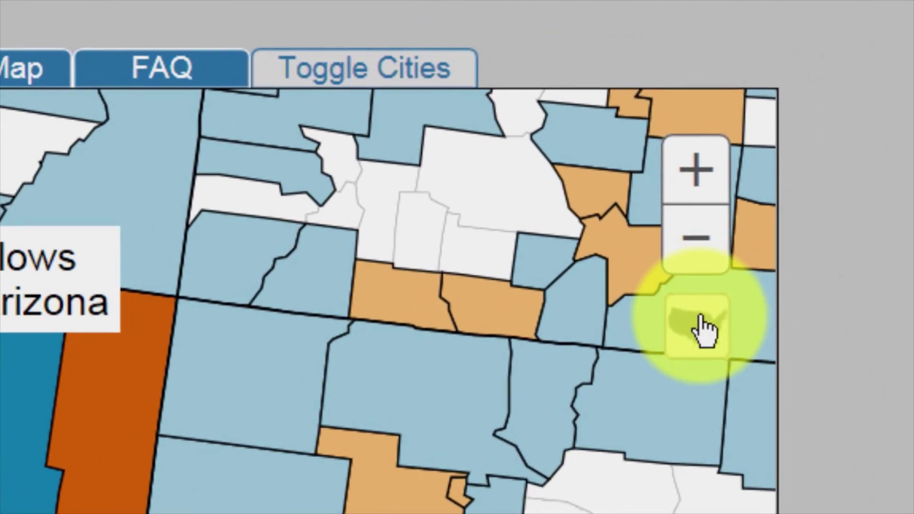
Step: Show the full US with Pink/Green palette and Quantile classes, and open the data table
left_click(704, 328)
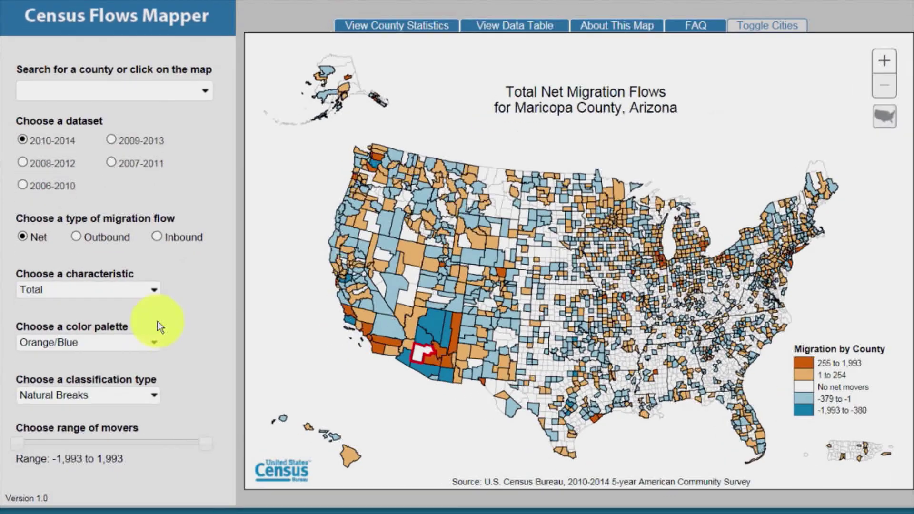
left_click(127, 364)
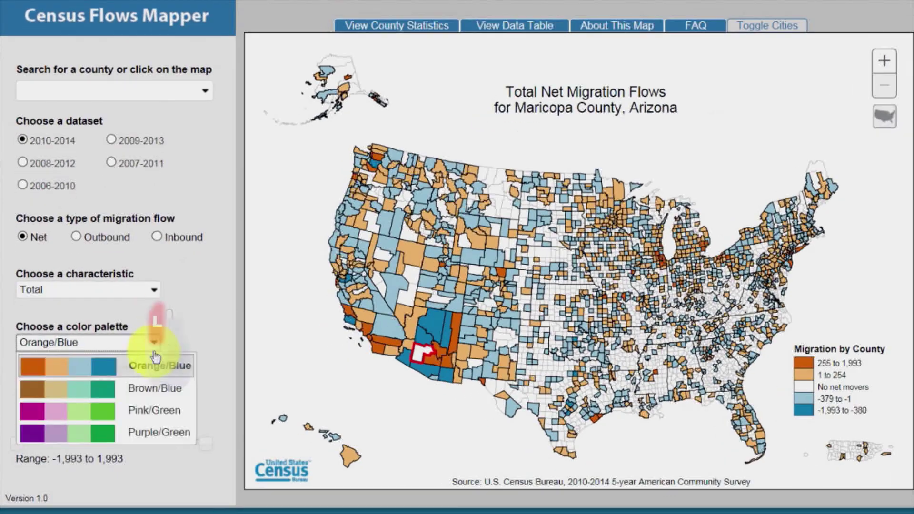
left_click(155, 410)
left_click(152, 395)
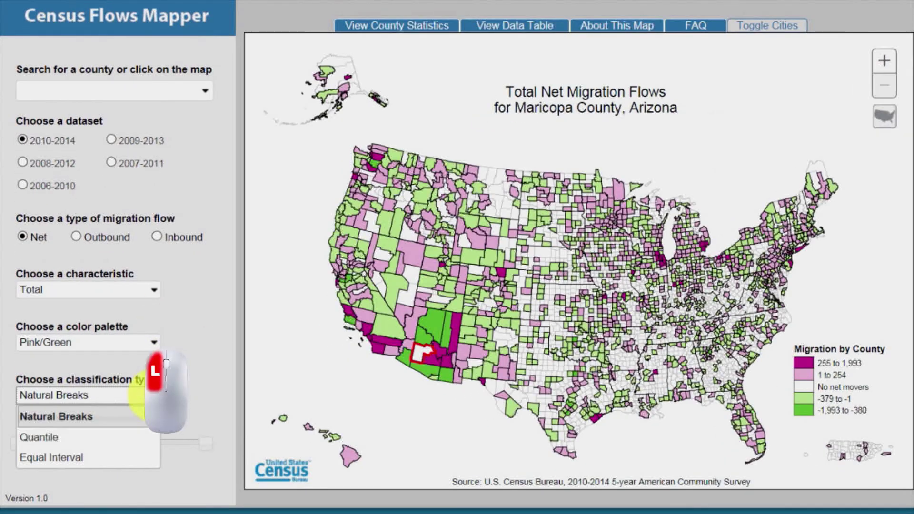
left_click(137, 437)
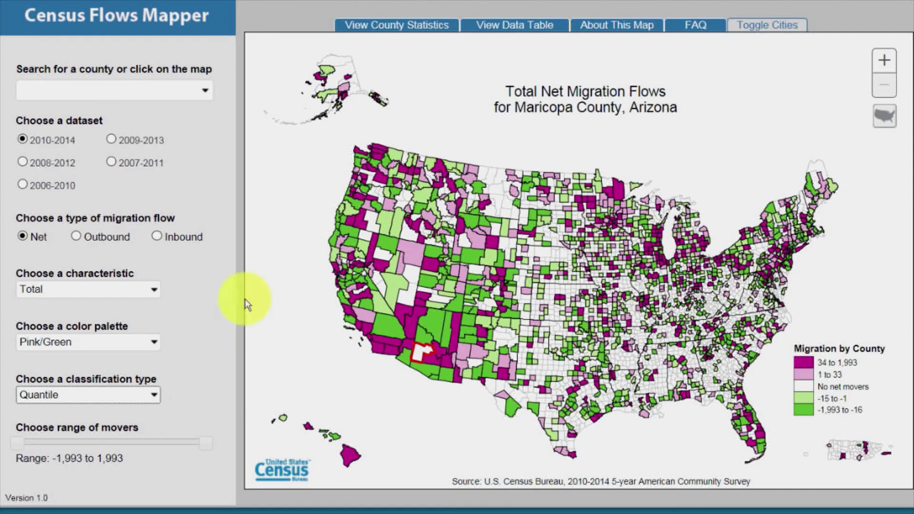
left_click(479, 28)
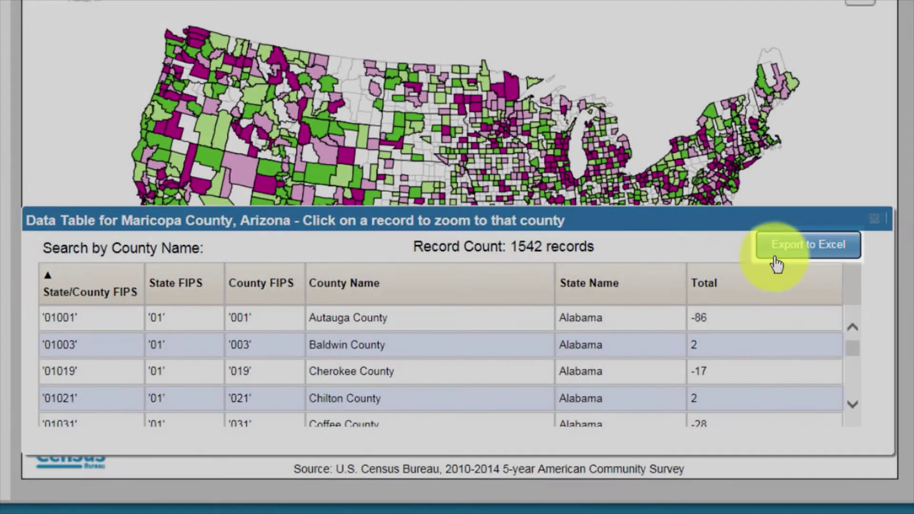
Step: Export Maricopa County's 1542-record data table to Excel
left_click(847, 251)
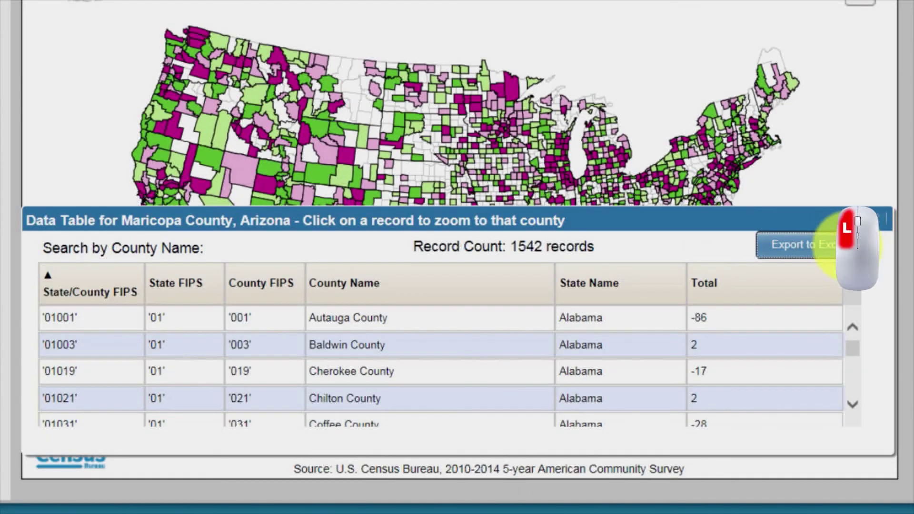